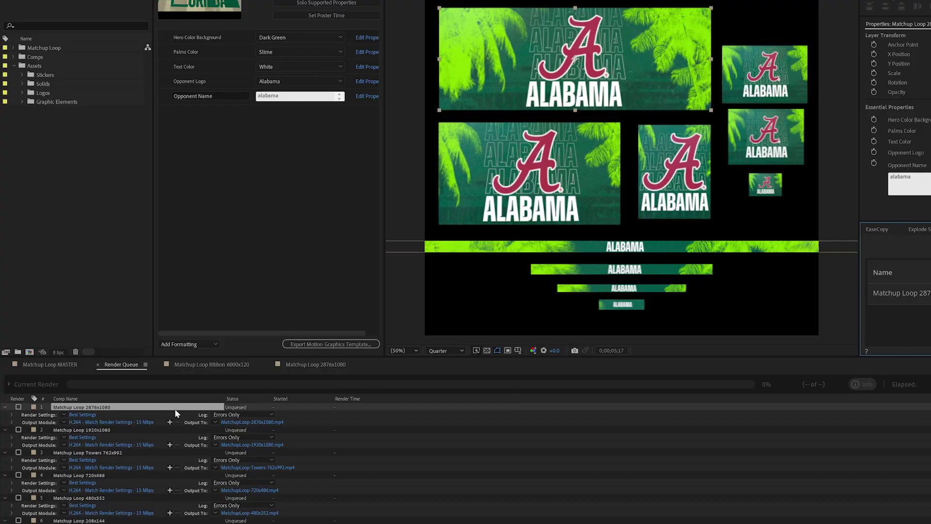
# - Set the hero background colour to Gold and the palms colour to Dark Green
pyautogui.click(176, 410)
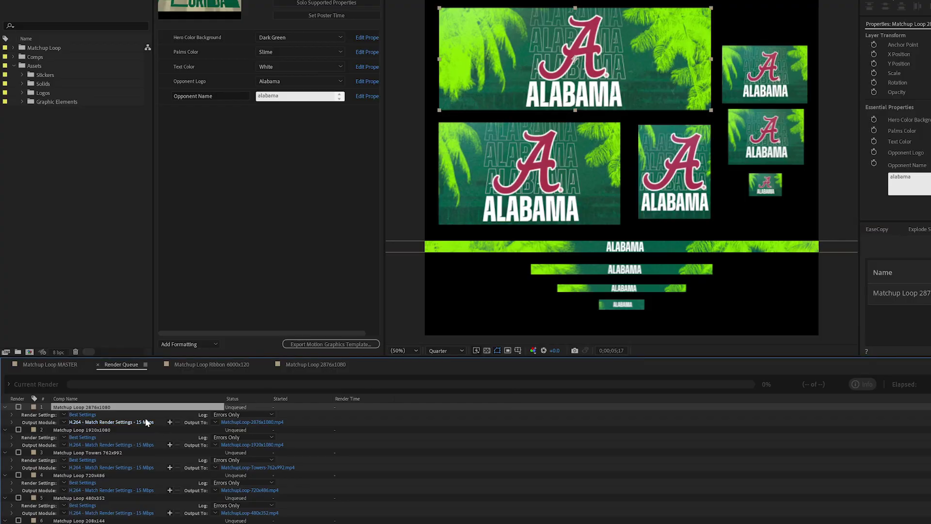
pyautogui.click(286, 37)
pyautogui.click(281, 58)
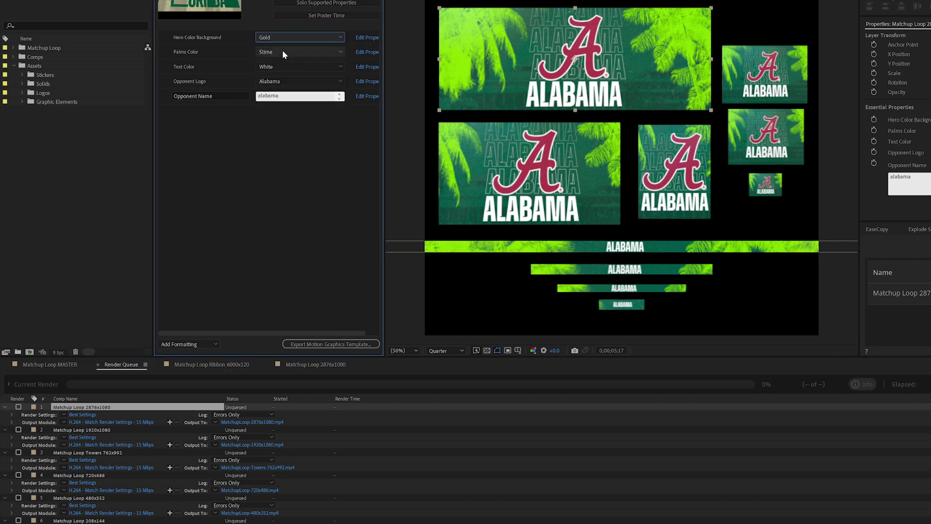
pyautogui.click(283, 50)
pyautogui.click(278, 104)
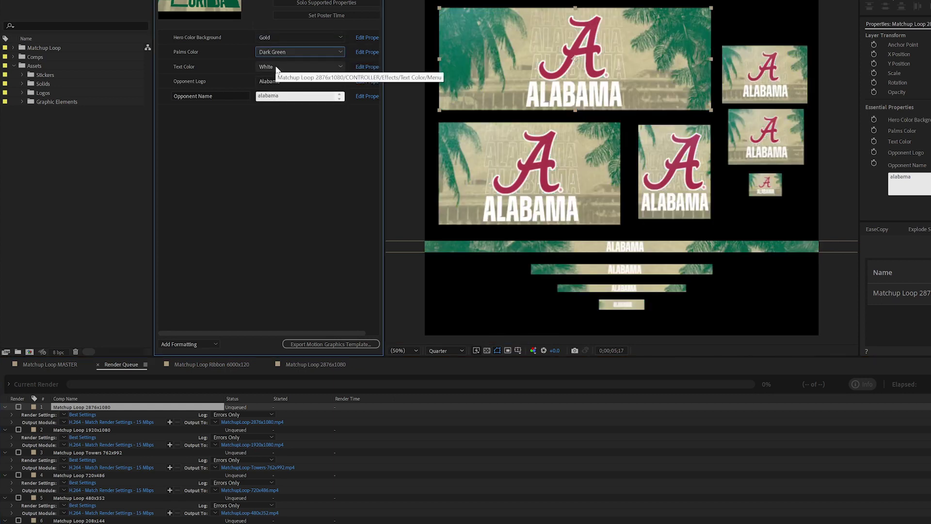
# - Choose Temple as the opponent logo and rename the opponent to 'temple'
pyautogui.click(274, 82)
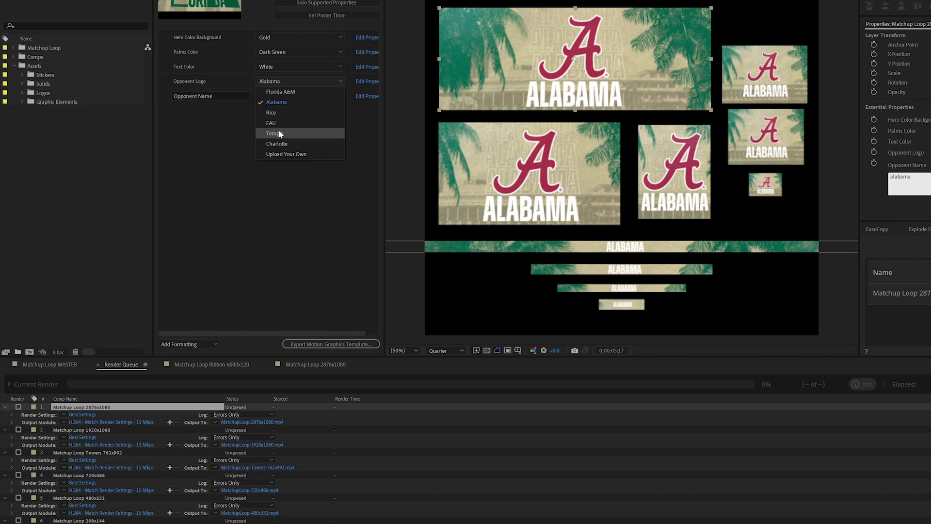
pyautogui.click(278, 129)
pyautogui.doubleClick(287, 94)
pyautogui.write('temple')
pyautogui.press('Return')
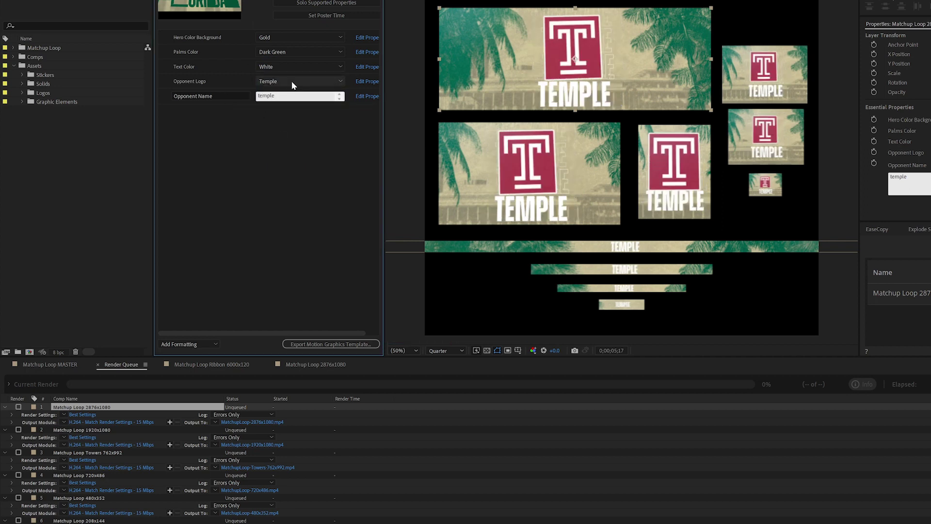
# - Tick every Render Queue checkbox so all items are queued
pyautogui.click(18, 407)
pyautogui.scroll(-1, 19, 407)
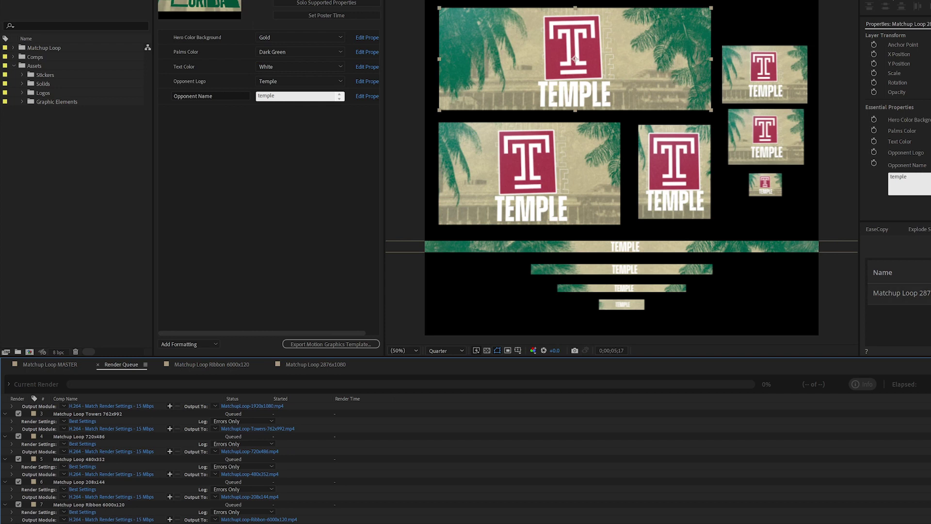
pyautogui.scroll(2, 190, 470)
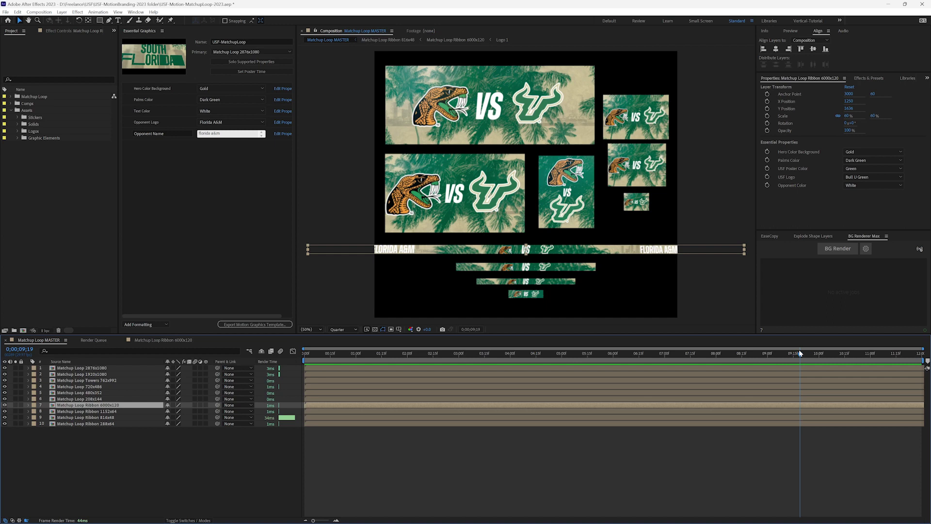
# - Move the MASTER timeline playhead to 0;00;05;21, where the Florida A&M graphics appear
pyautogui.click(669, 354)
pyautogui.click(598, 353)
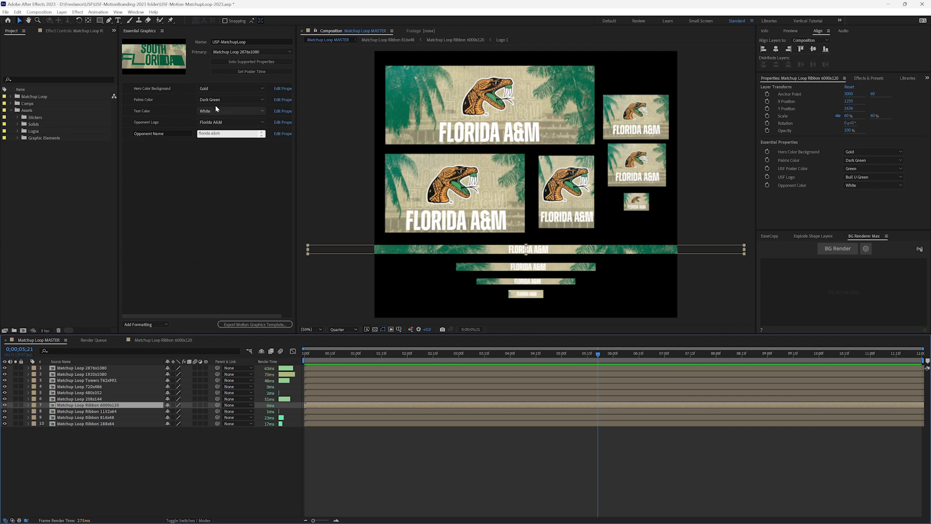
# - Set the hero background colour to Dark Green and the palms colour to Slime
pyautogui.click(217, 89)
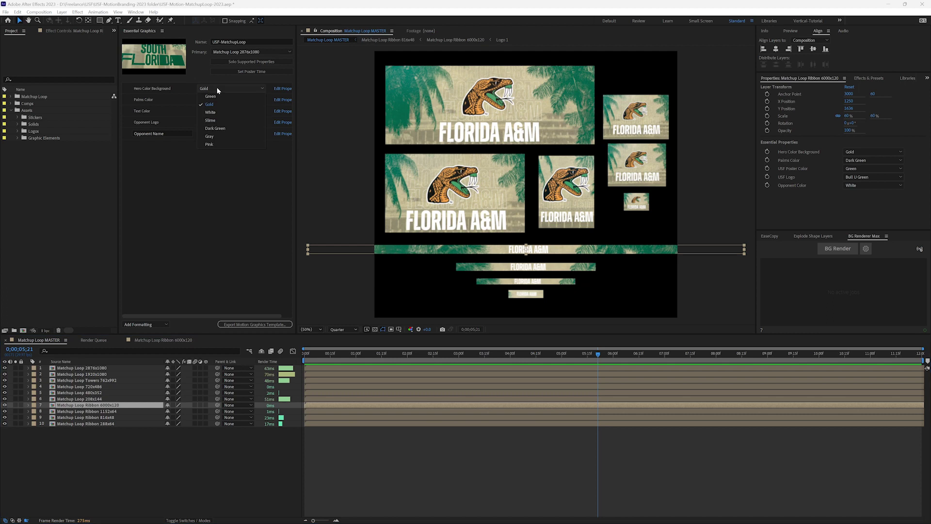
pyautogui.click(215, 128)
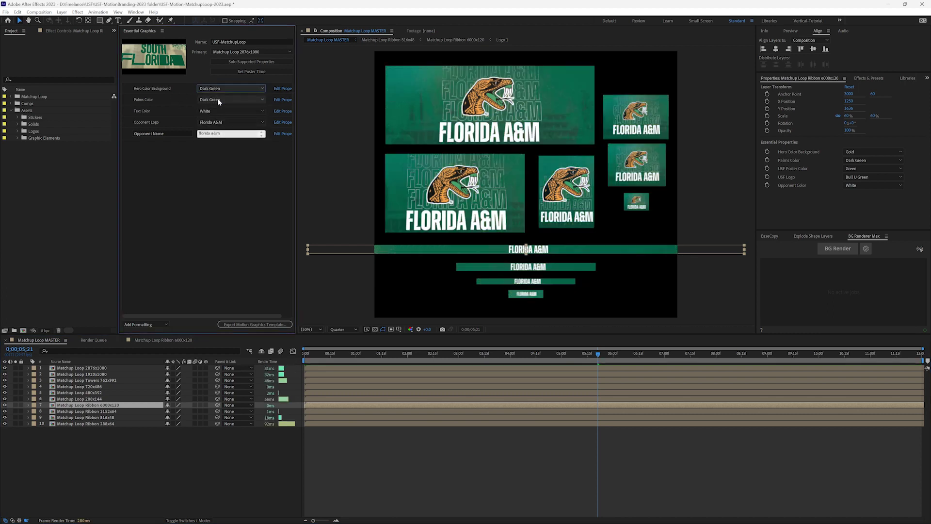
pyautogui.click(230, 99)
pyautogui.click(228, 86)
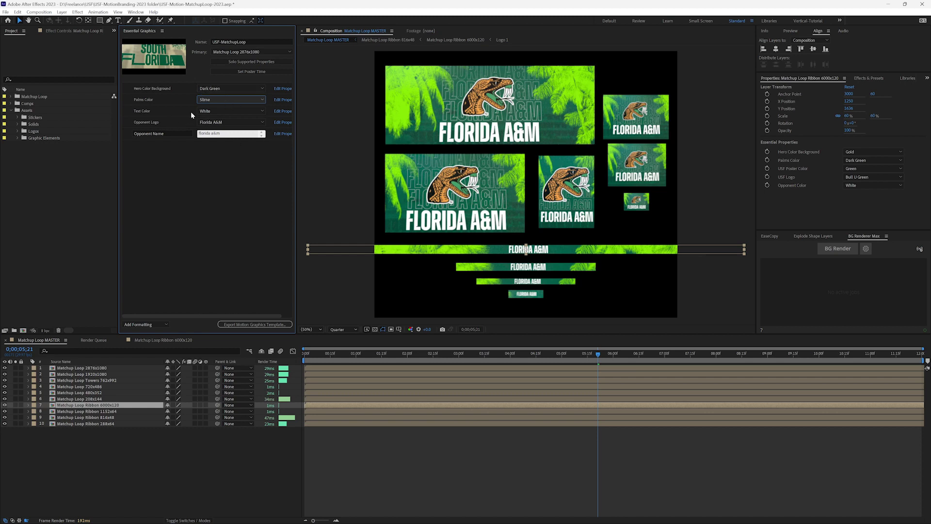
# - Choose Alabama as the opponent logo and enter 'alabama' as the opponent name
pyautogui.click(214, 122)
pyautogui.click(215, 135)
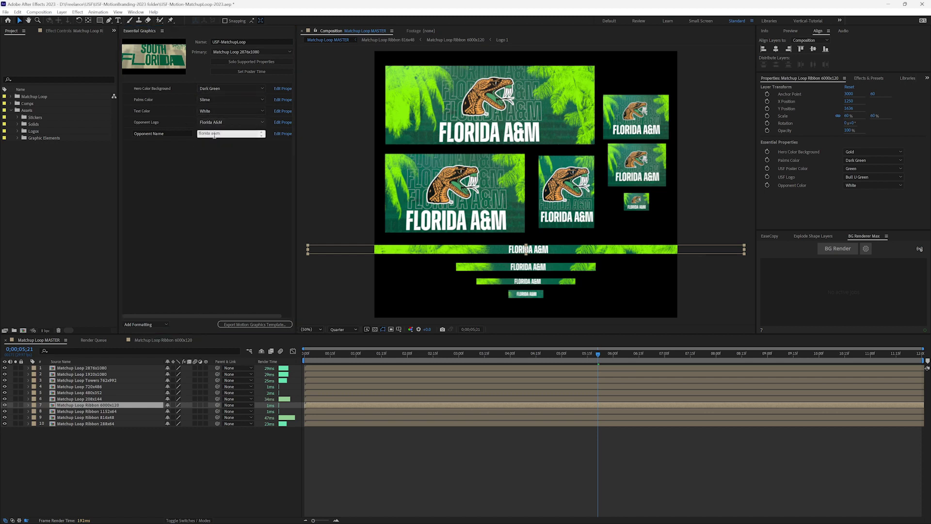
pyautogui.click(215, 134)
pyautogui.write('alabama')
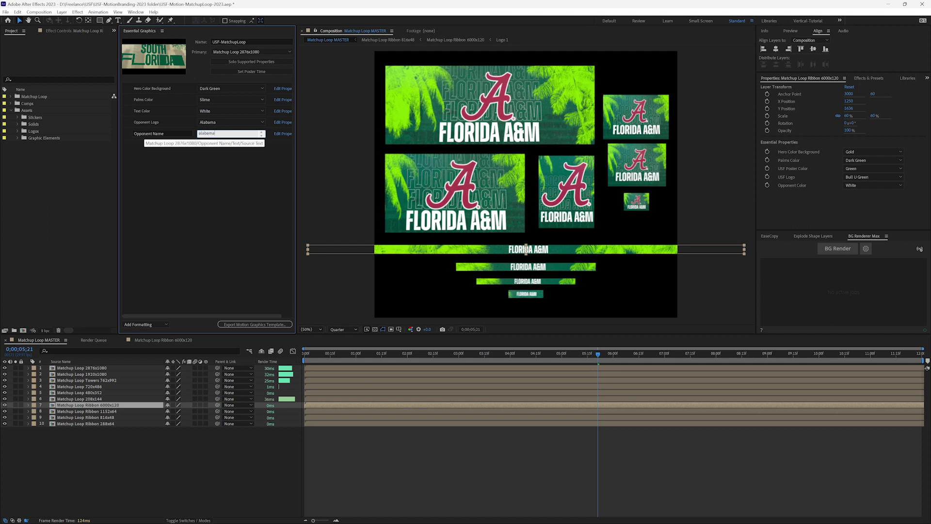
pyautogui.click(161, 197)
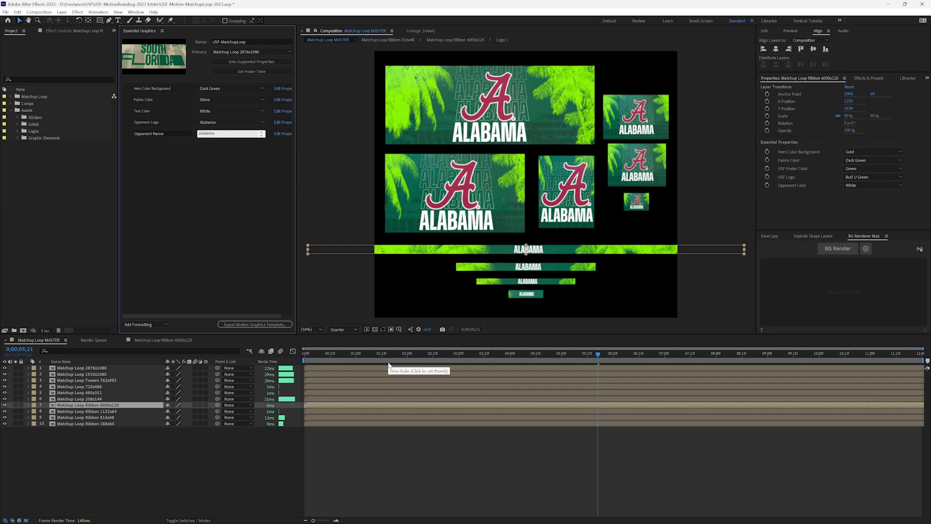
# - Open the Matchup Loop 2876x1080 comp at 0;00;05;17 and add it to the render queue
pyautogui.doubleClick(76, 370)
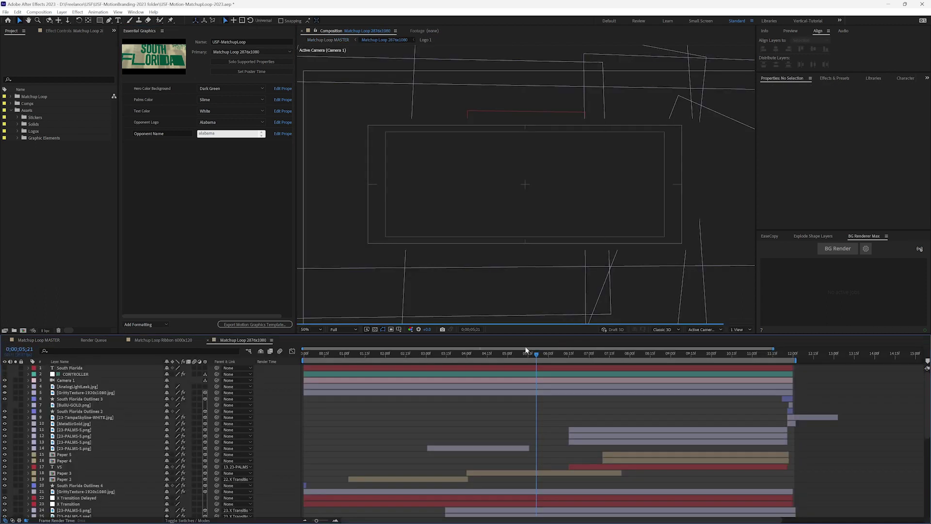
pyautogui.click(530, 354)
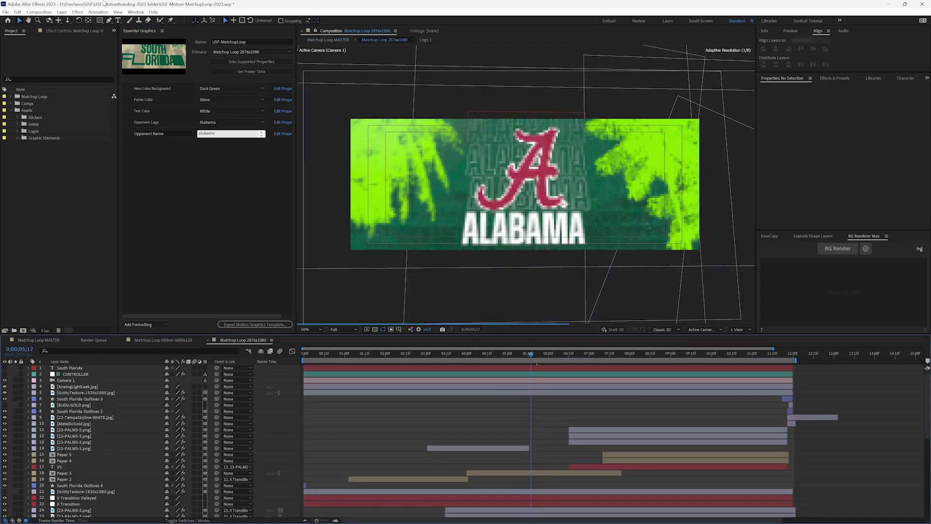
pyautogui.click(39, 12)
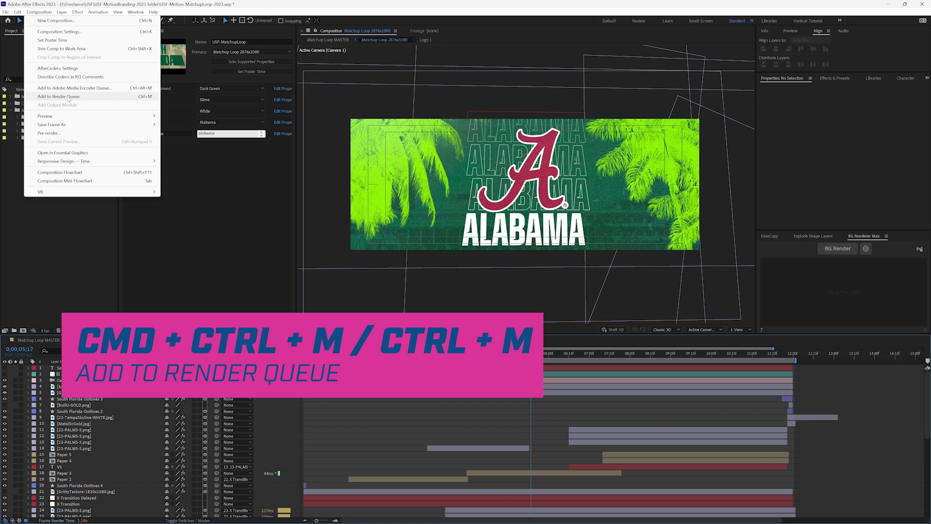
pyautogui.click(67, 96)
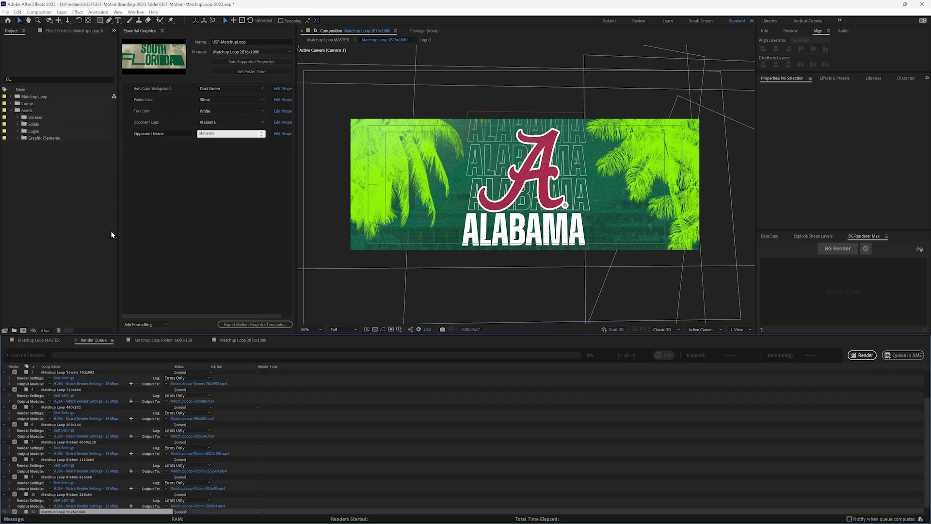
# - Uncheck queue items 4–10 and render only the Matchup Loop 2876x1080 item
pyautogui.scroll(-1, 73, 512)
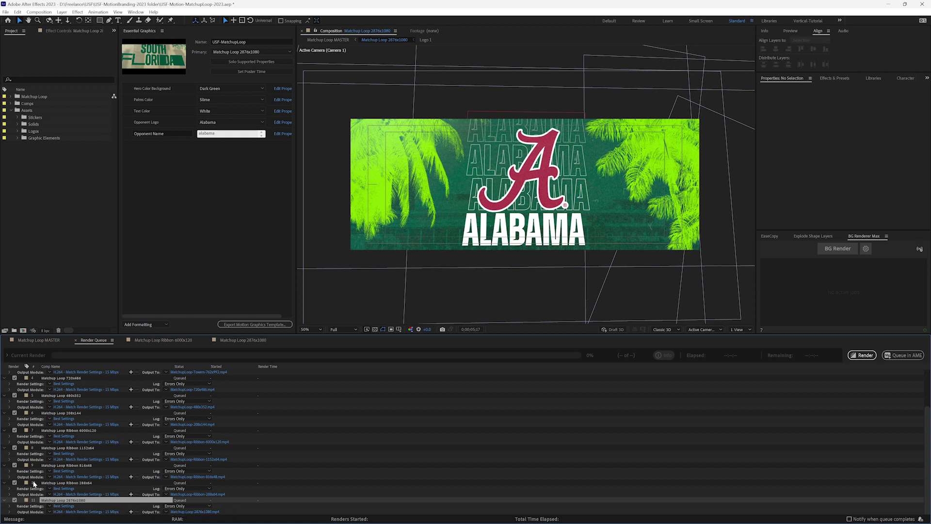
pyautogui.click(14, 482)
pyautogui.click(14, 448)
pyautogui.moveTo(15, 430); pyautogui.dragTo(15, 357)
pyautogui.scroll(-3, 227, 493)
pyautogui.click(862, 355)
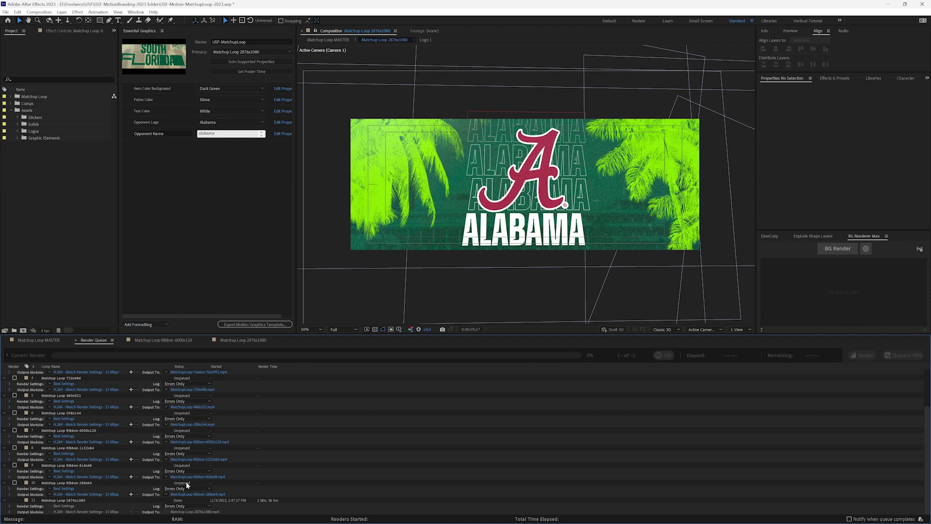
# - Select finished item 11, then go back to the Matchup Loop 2876x1080 timeline
pyautogui.click(79, 503)
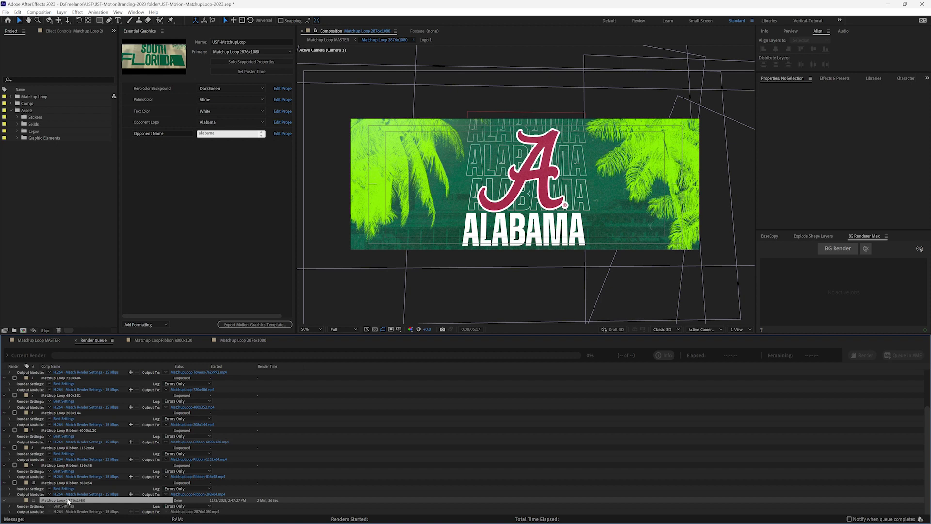
pyautogui.click(242, 340)
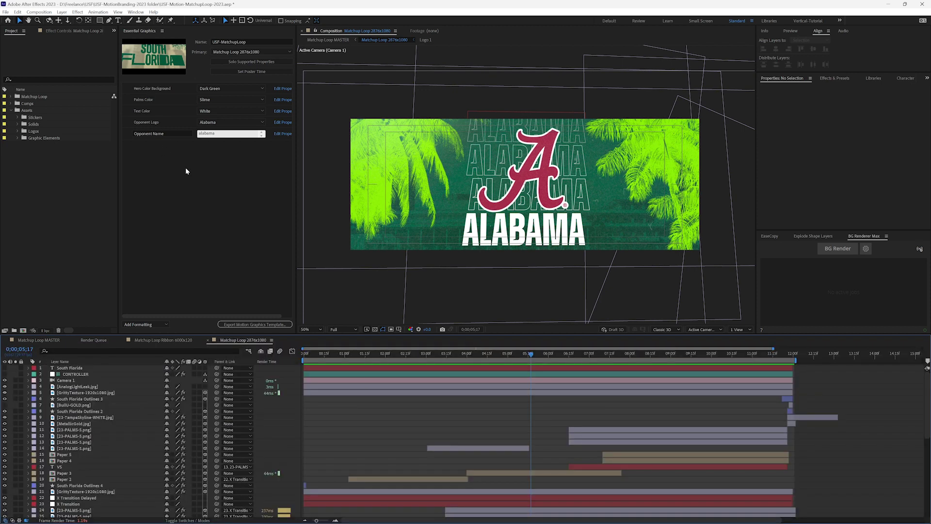
# - Queue the 2876x1080 comp again as item 12 with Ctrl+M, then return to the MASTER comp
pyautogui.hotkey('ctrl', 'm')
pyautogui.scroll(-1, 95, 496)
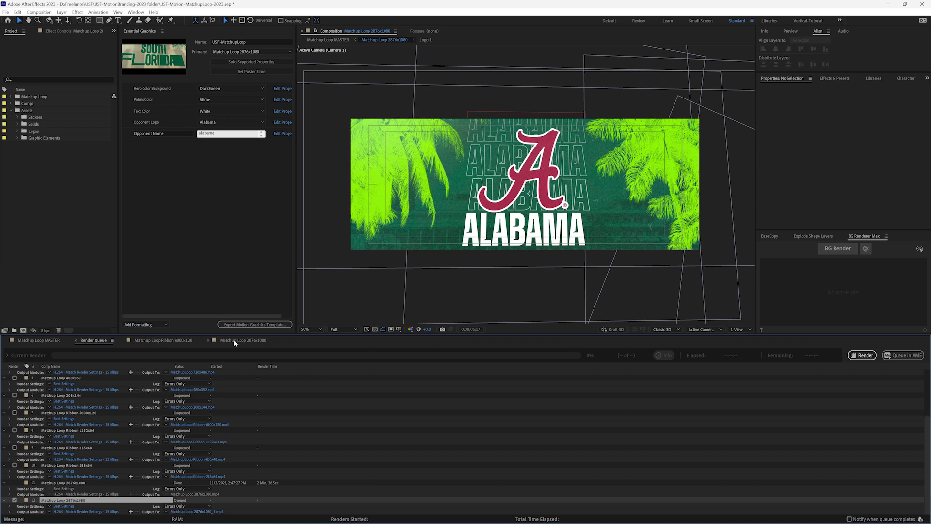
pyautogui.click(45, 341)
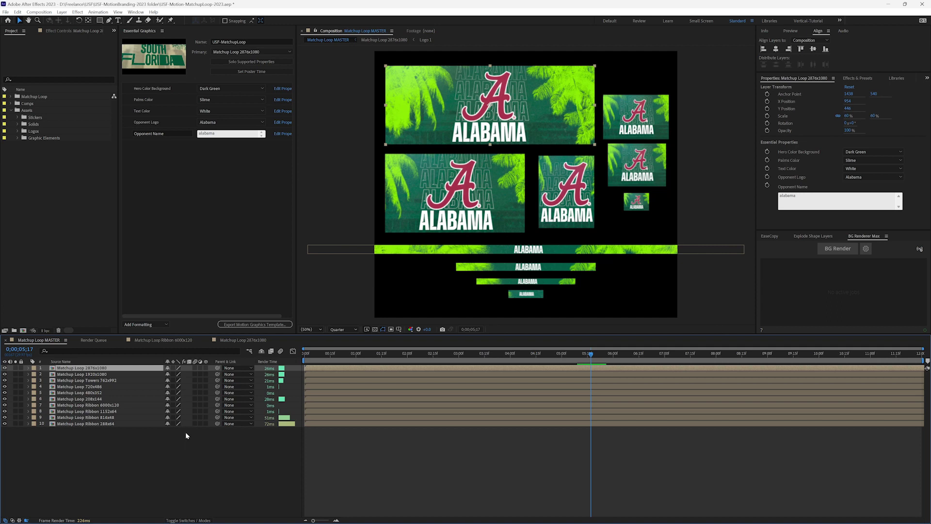
# - Delete the finished and duplicate 2876x1080 entries from the queue, then tick item 1 for rendering
pyautogui.click(93, 340)
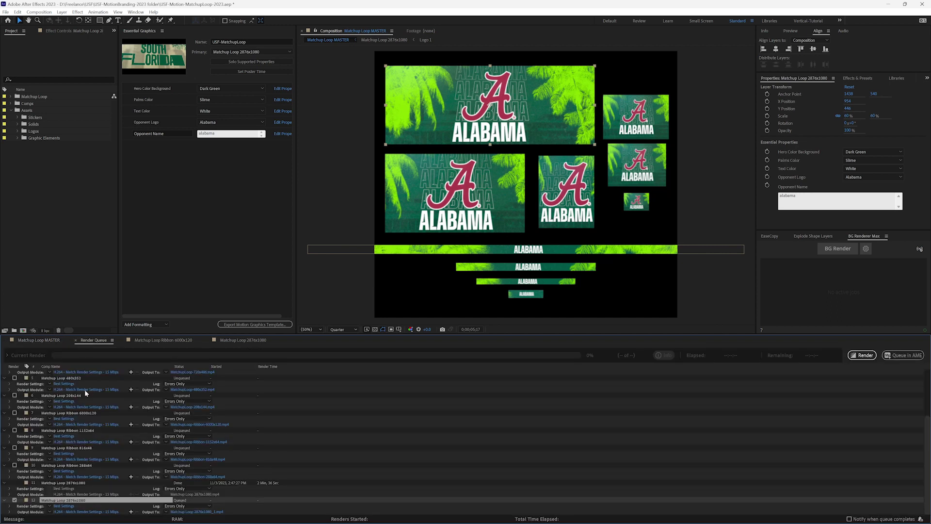
pyautogui.click(65, 484)
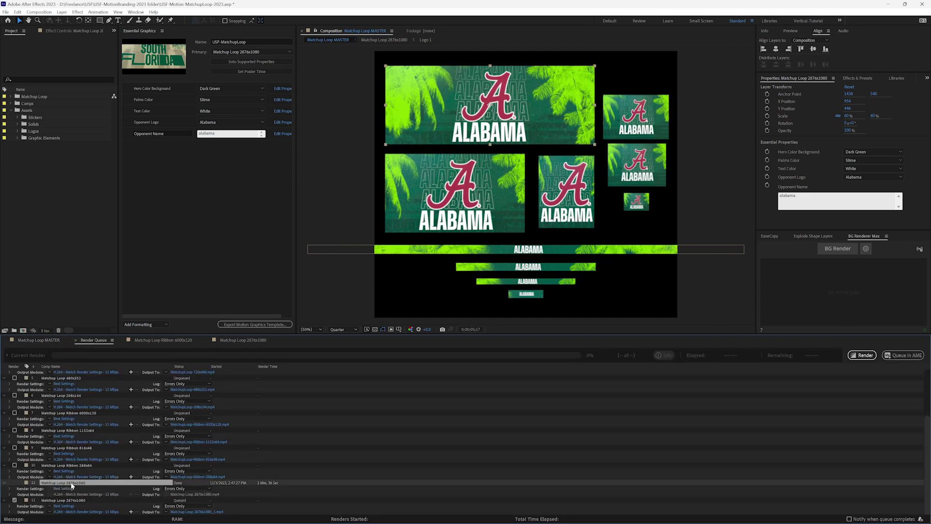
pyautogui.press('Delete')
pyautogui.click(73, 500)
pyautogui.press('Delete')
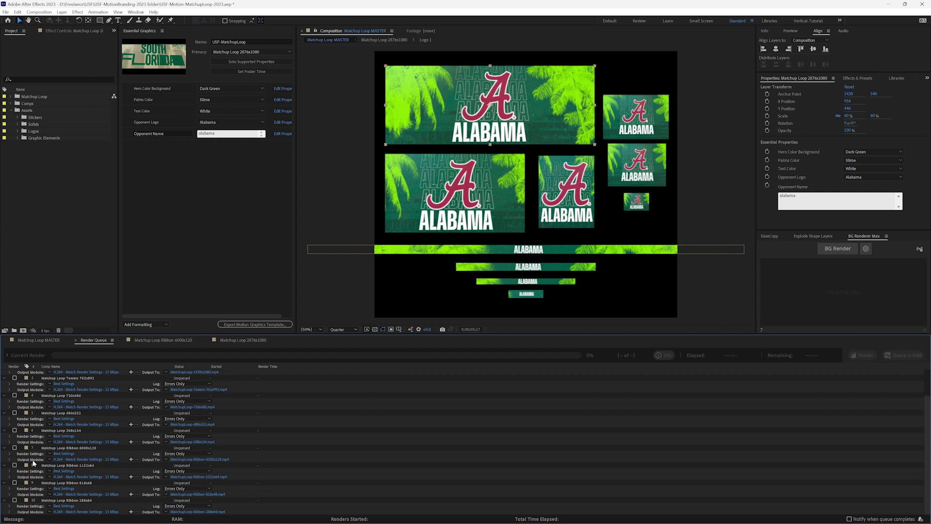
pyautogui.scroll(3, 74, 485)
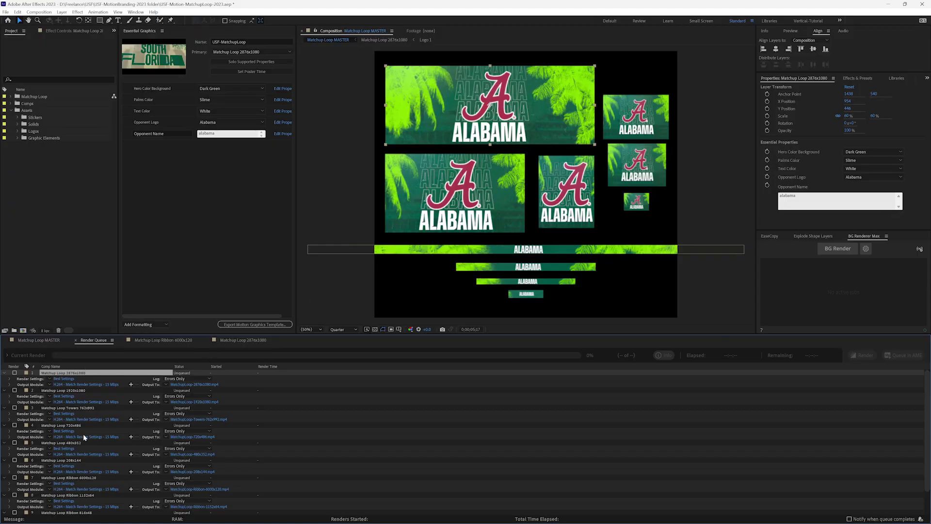
pyautogui.click(15, 373)
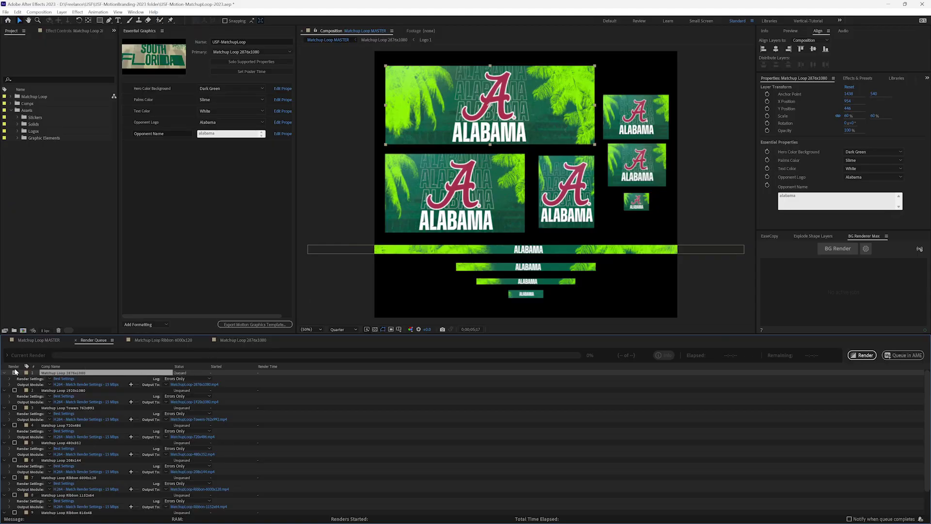
# - Check item 1's output file without changing it, then start a BG Renderer Max background render
pyautogui.click(198, 385)
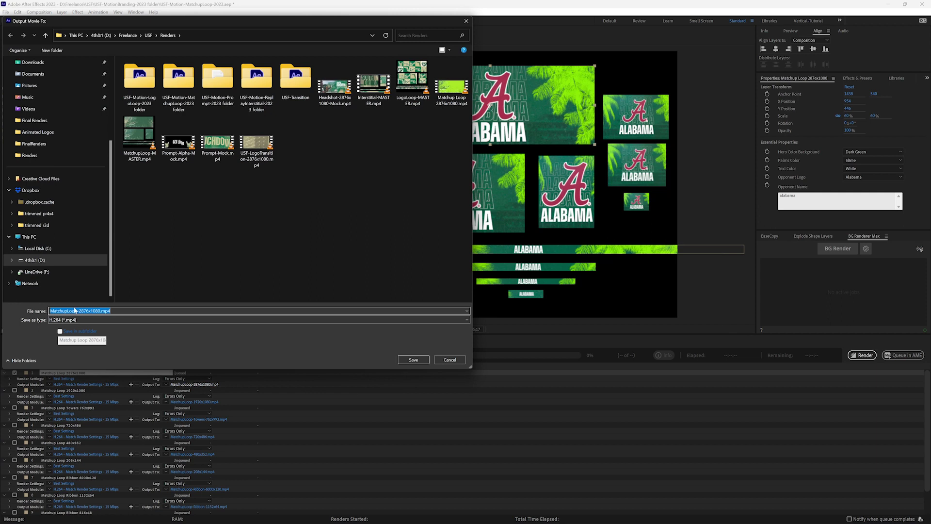
pyautogui.click(449, 360)
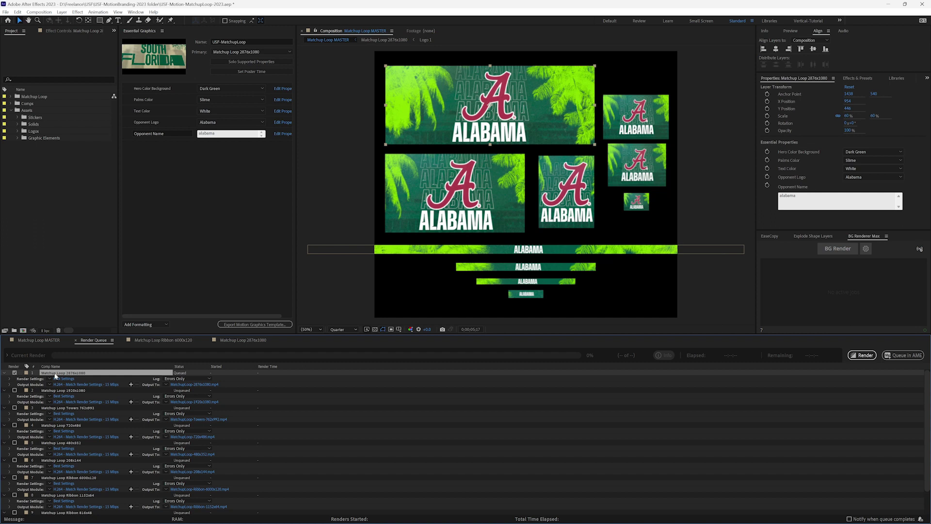
pyautogui.click(839, 249)
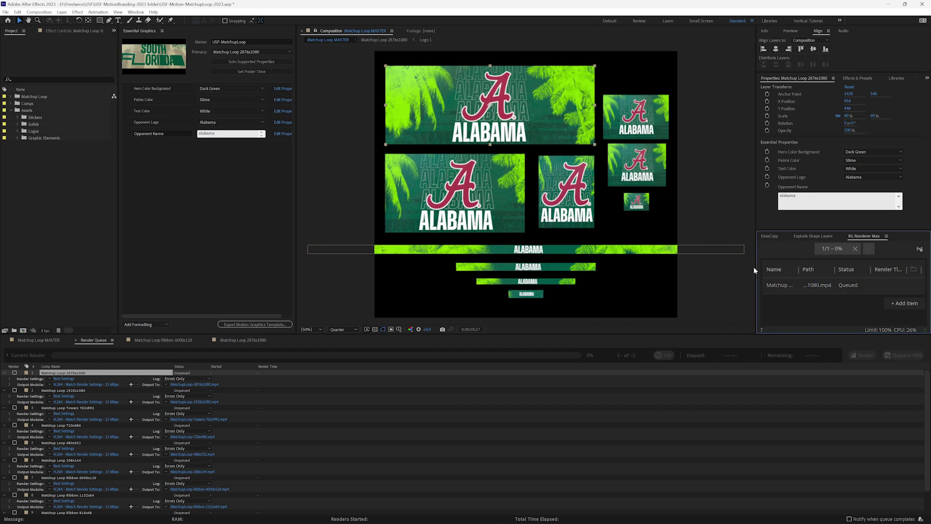
# - Widen the BG Renderer Max panel to follow the 22-second render, then return to the Render Queue
pyautogui.moveTo(757, 268); pyautogui.dragTo(667, 267)
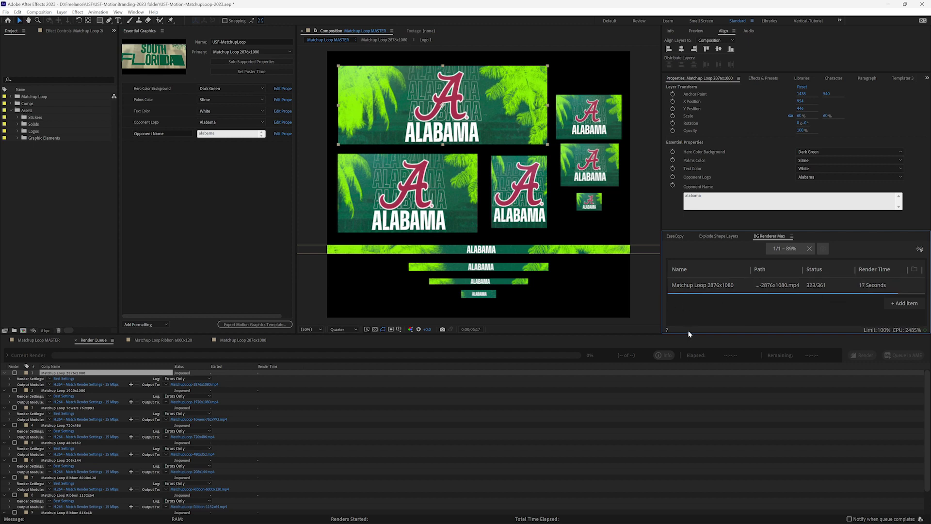
pyautogui.click(136, 377)
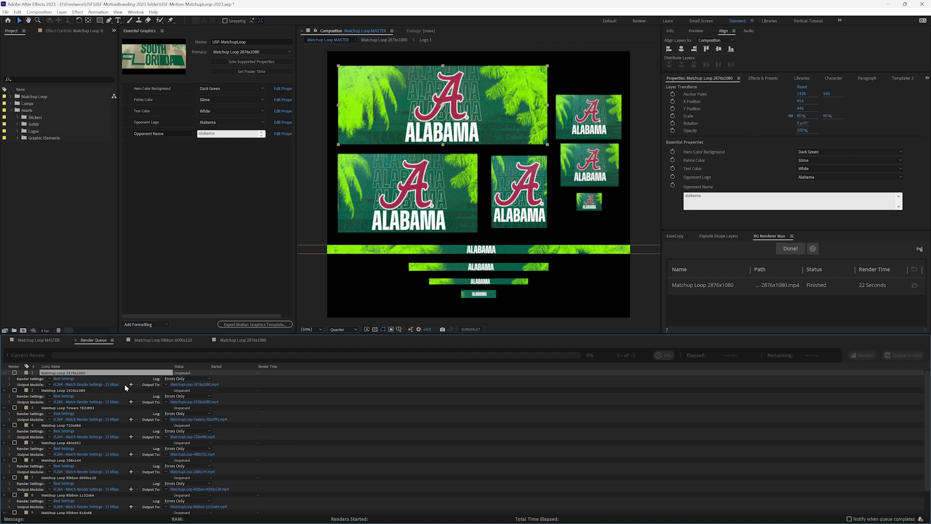
# - Set Hero Color Background to Gold and Palms Color to Dark Green
pyautogui.click(221, 90)
pyautogui.click(218, 105)
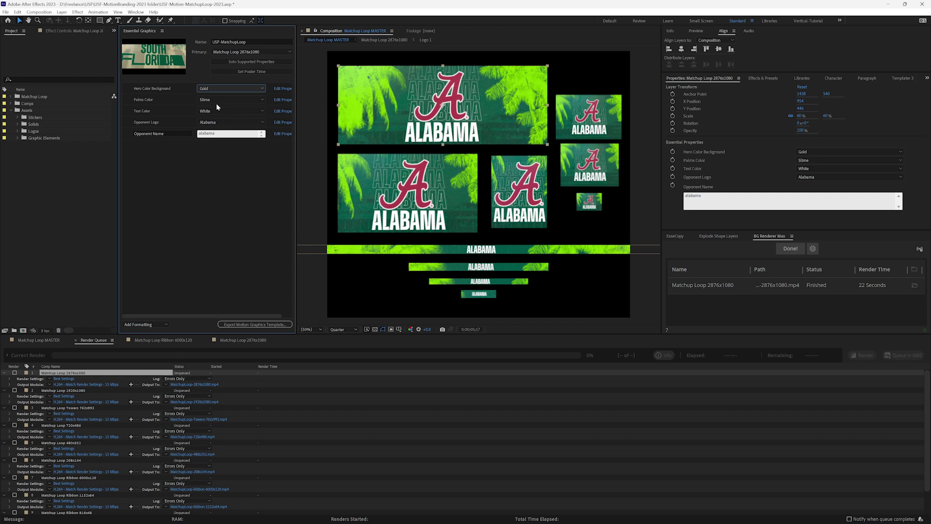
pyautogui.click(218, 99)
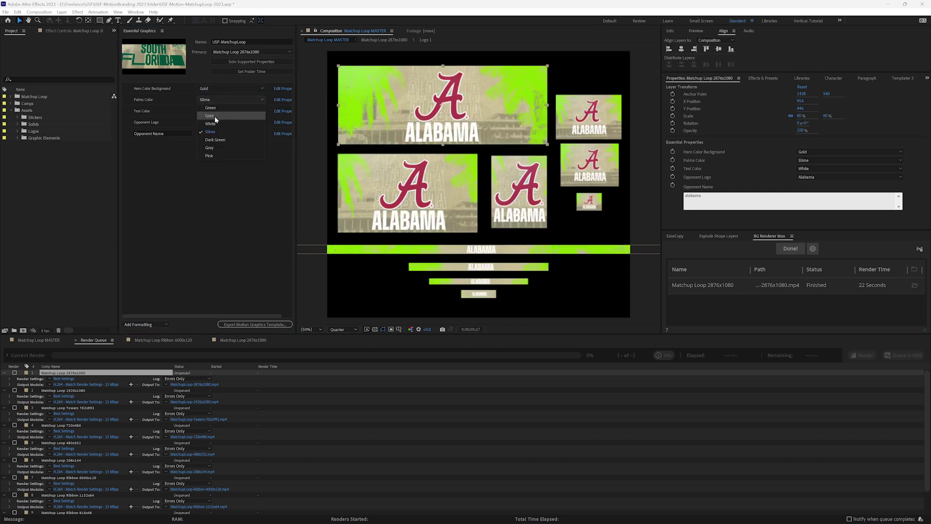
pyautogui.click(215, 140)
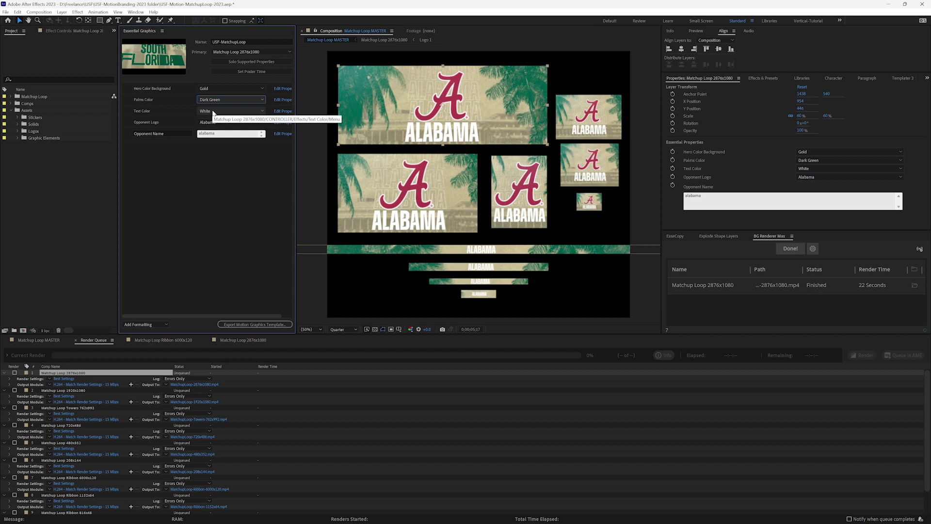
# - Switch the opponent logo to Temple and rename the opponent to 'temple'
pyautogui.click(214, 123)
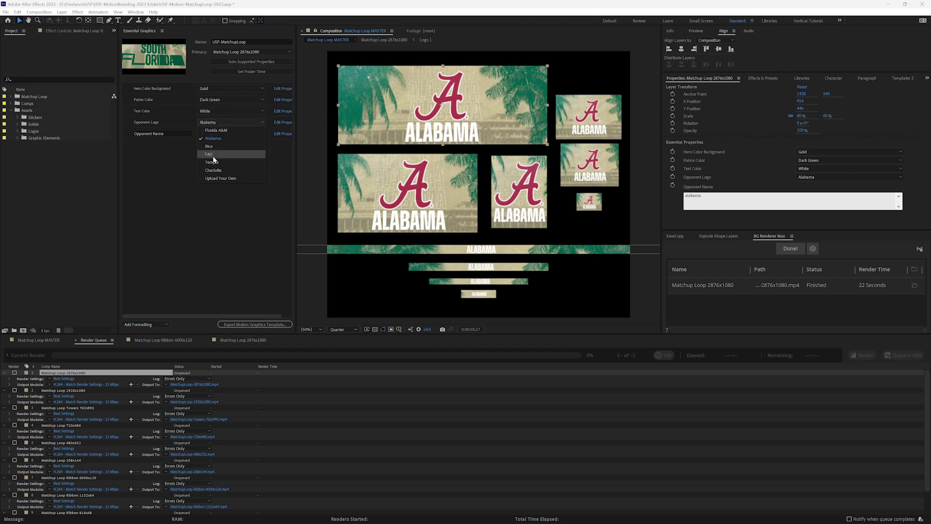
pyautogui.click(213, 162)
pyautogui.click(208, 134)
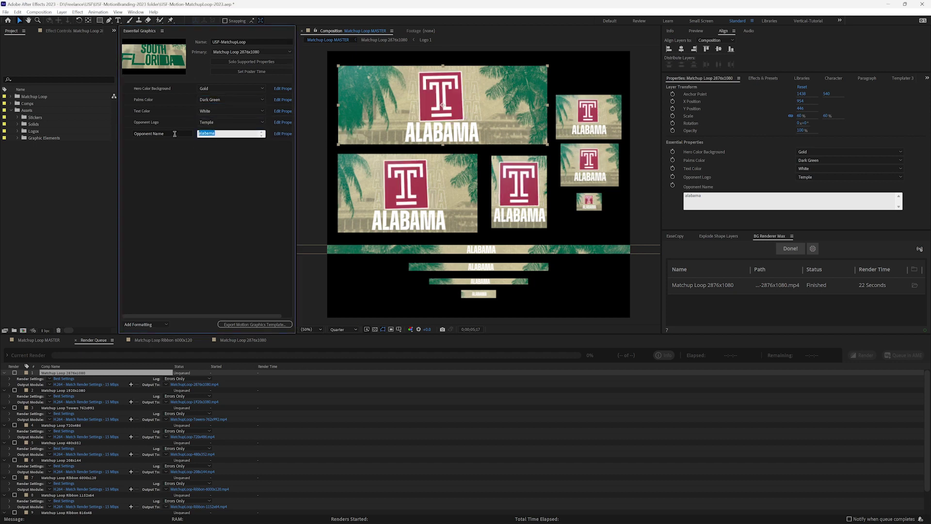
pyautogui.write('temple')
pyautogui.click(175, 170)
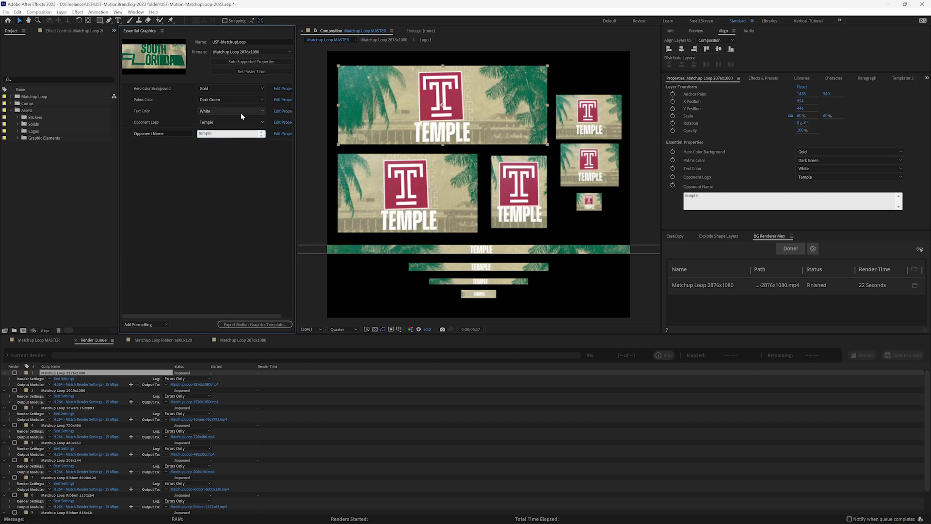
# - Tick Render for render queue items 1–10 to queue all loop comps
pyautogui.click(14, 372)
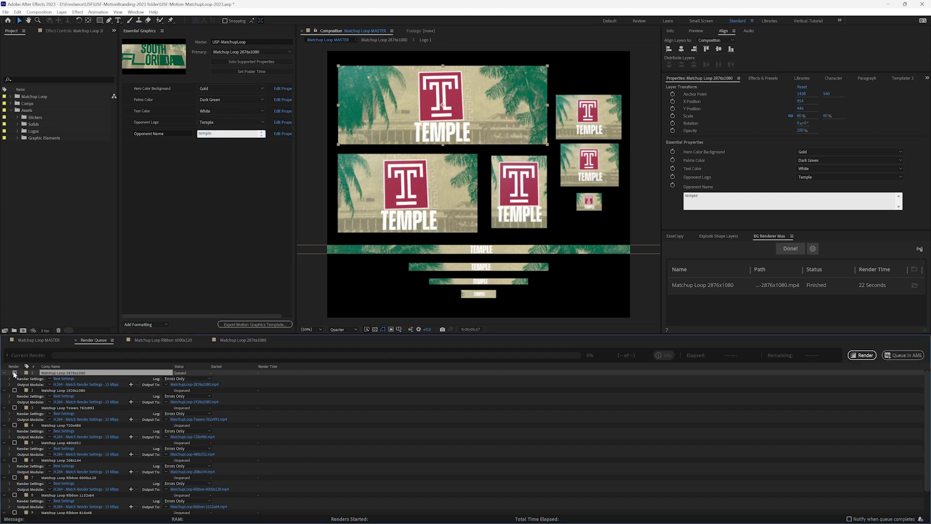
pyautogui.moveTo(14, 373); pyautogui.dragTo(13, 490)
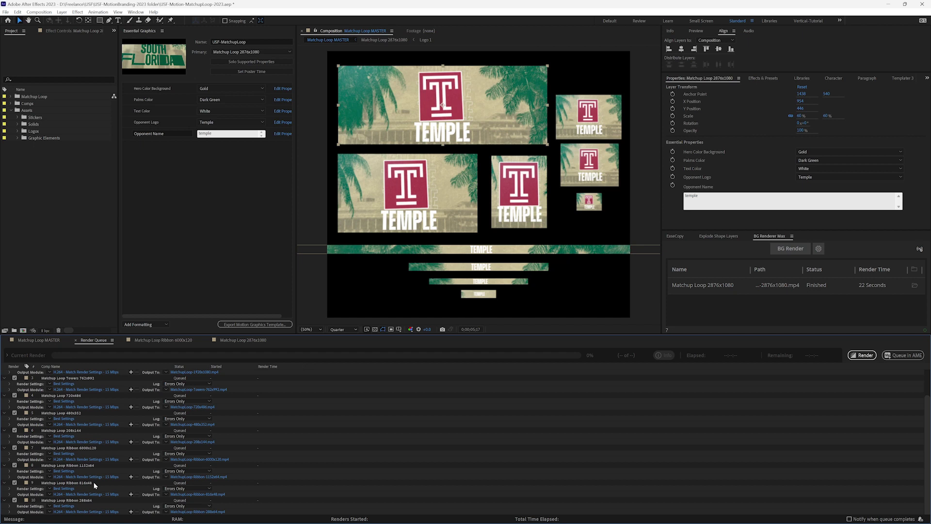
pyautogui.scroll(2, 147, 426)
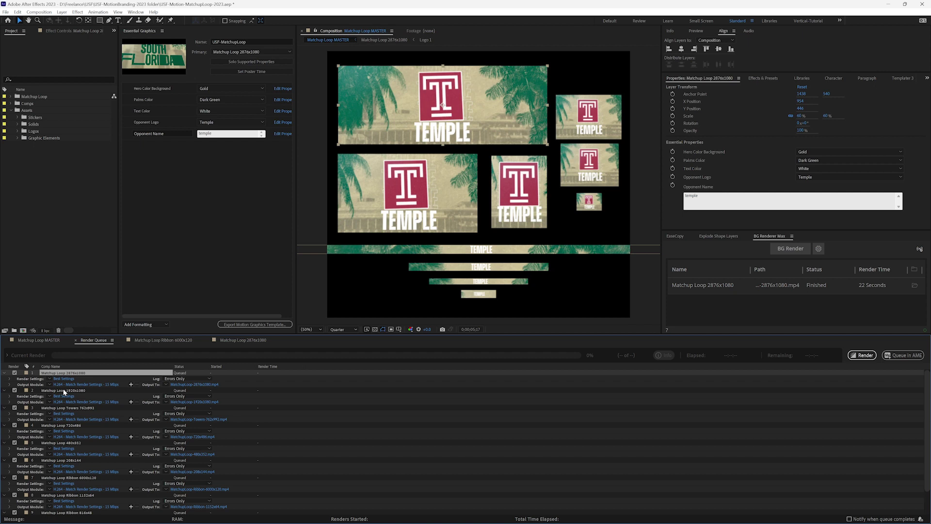
# - Add a second output module to Matchup Loop 2876x1080 using the 4444 with Alpha preset
pyautogui.click(38, 384)
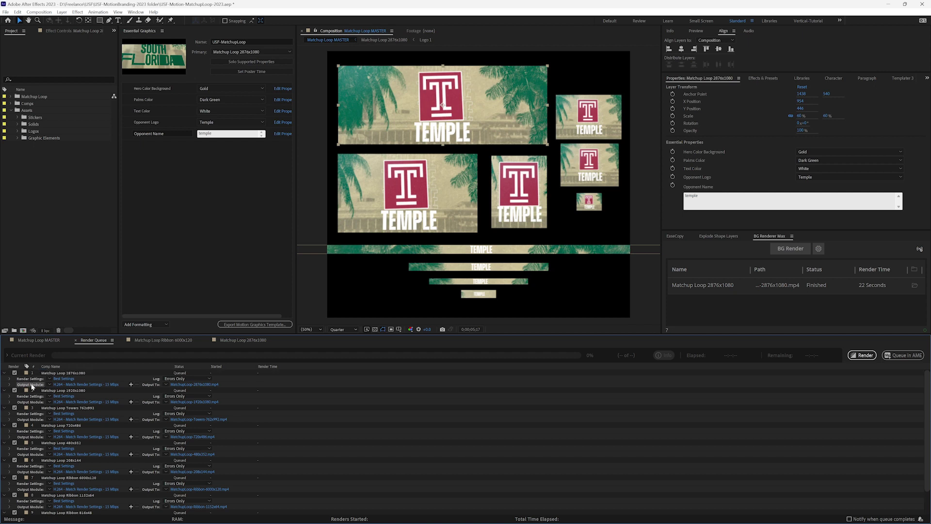
pyautogui.rightClick(31, 384)
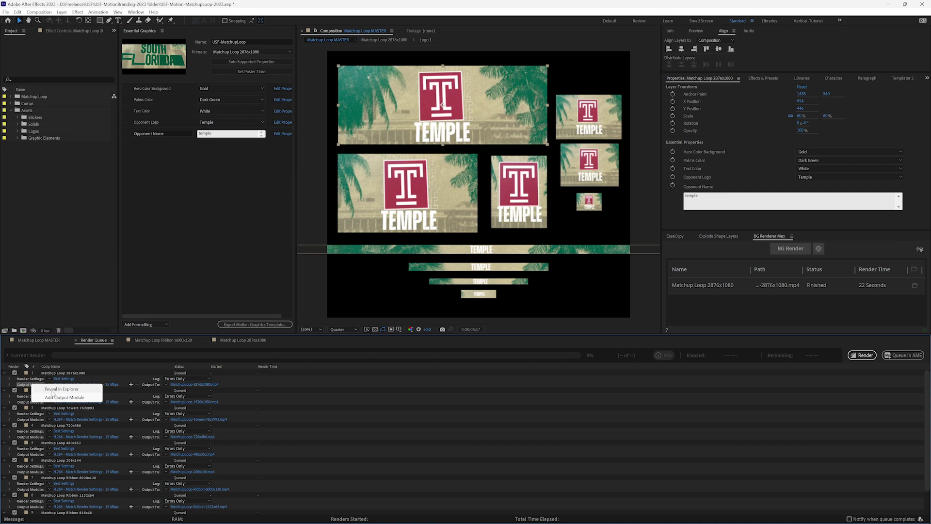
pyautogui.click(51, 398)
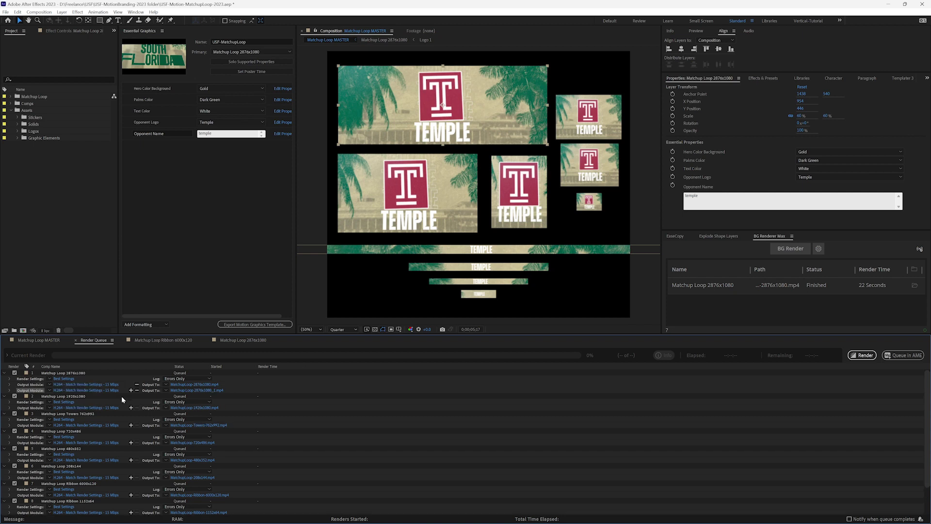
pyautogui.click(49, 390)
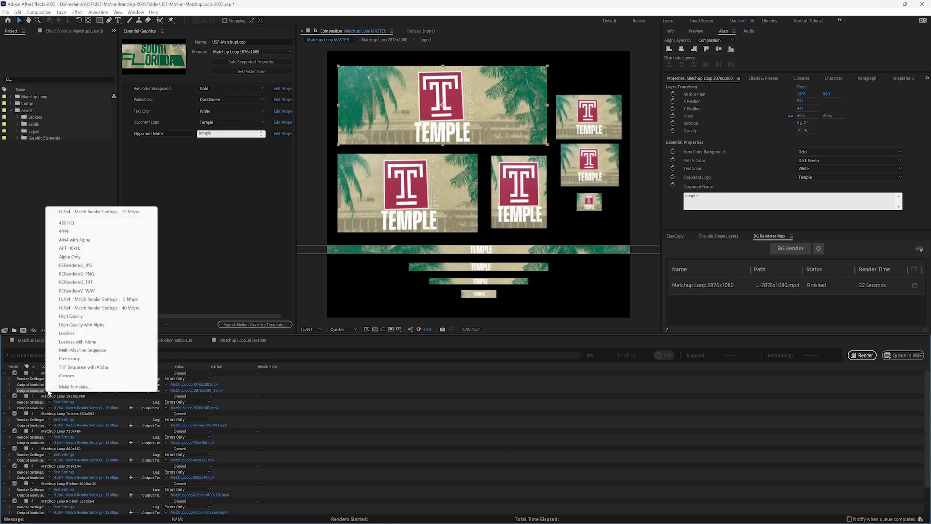
pyautogui.click(74, 240)
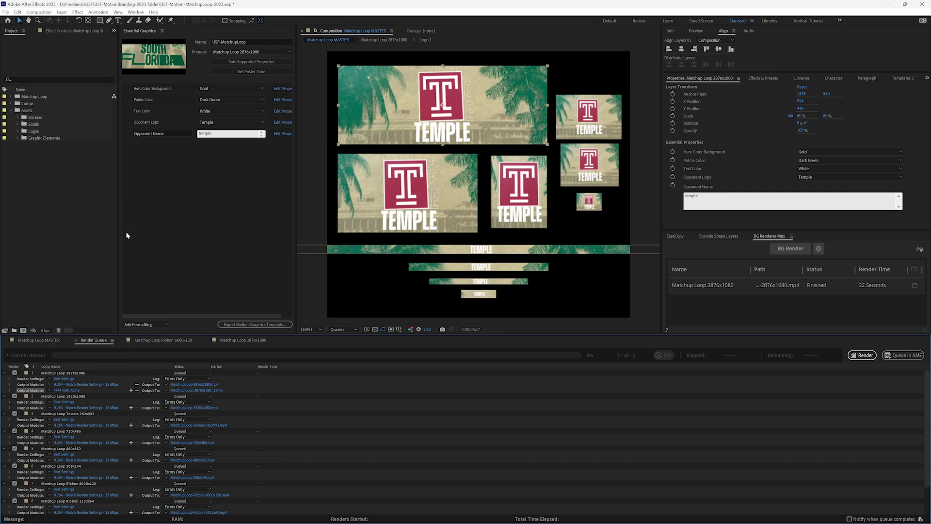